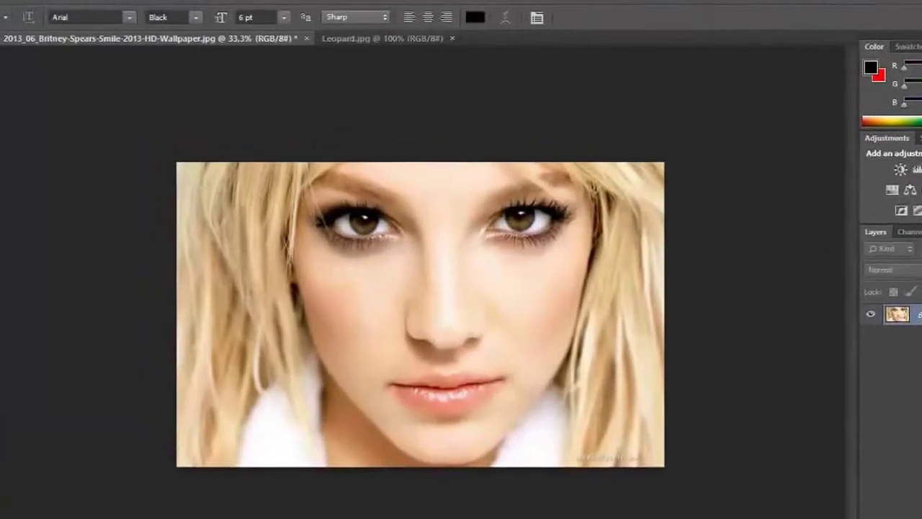
- Select and copy the entire Leopard.jpg photo, then return to the woman's portrait
key("v")
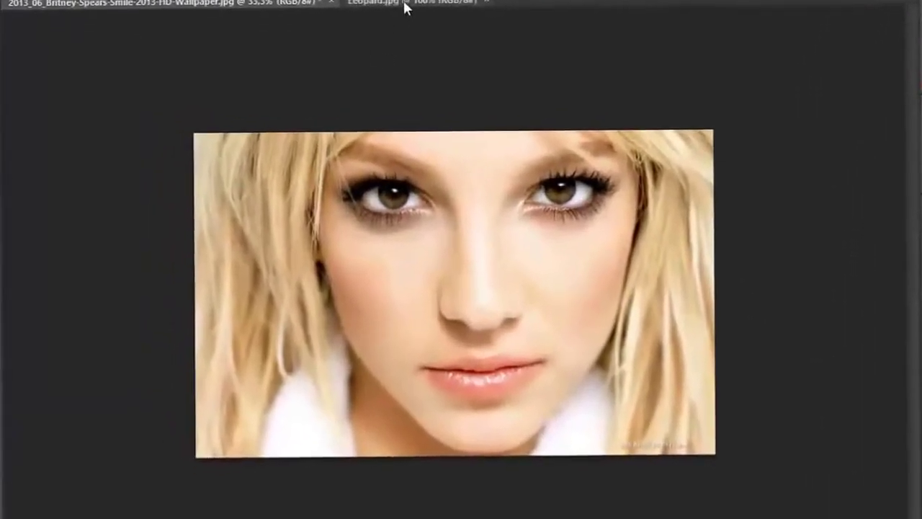
left_click(404, 3)
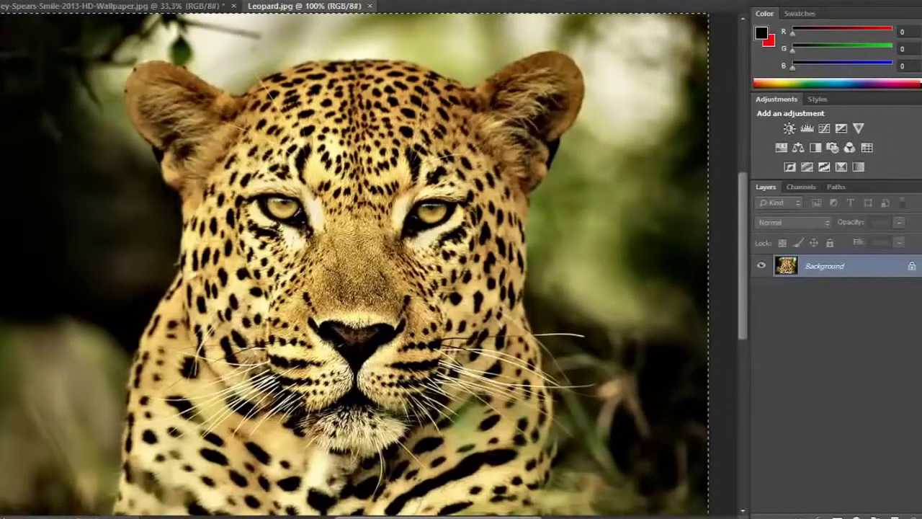
right_click(103, 49)
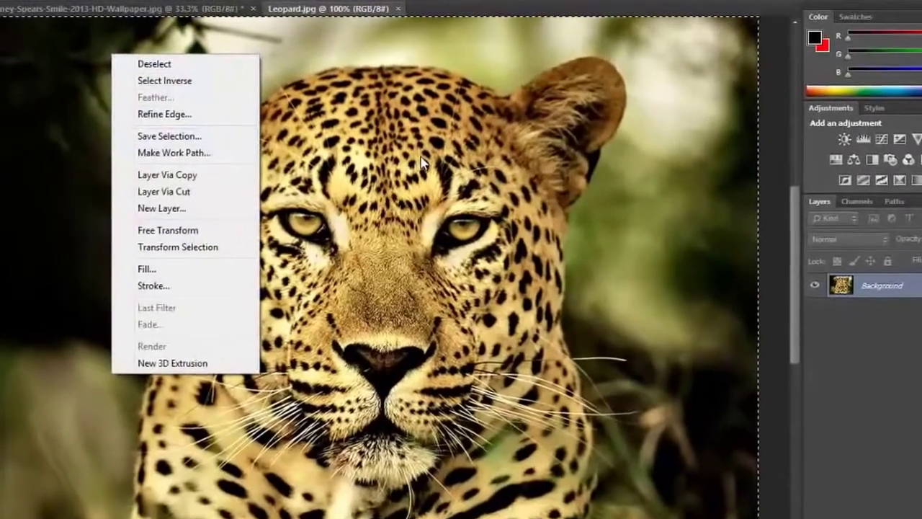
left_click(421, 162)
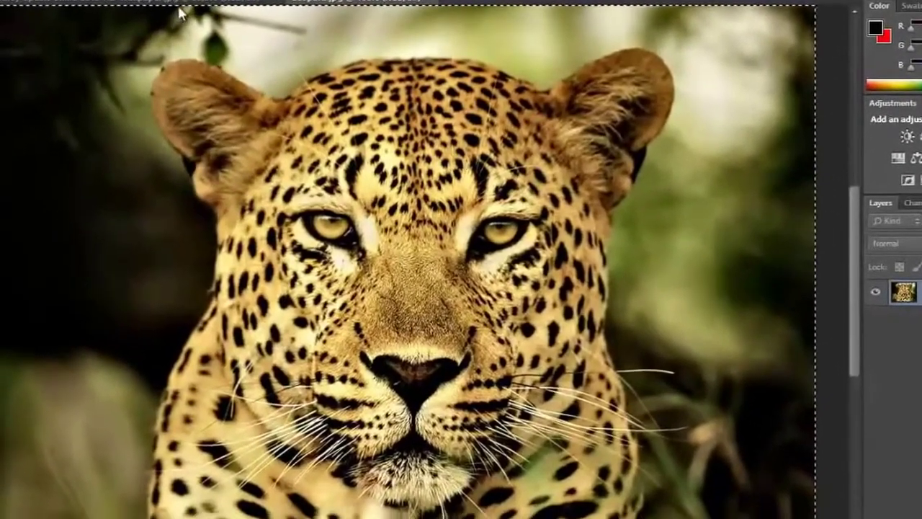
left_click(177, 46)
- Paste the leopard as Layer 1 at 53% opacity and scale it to about 289% over her face
key("ctrl+v")
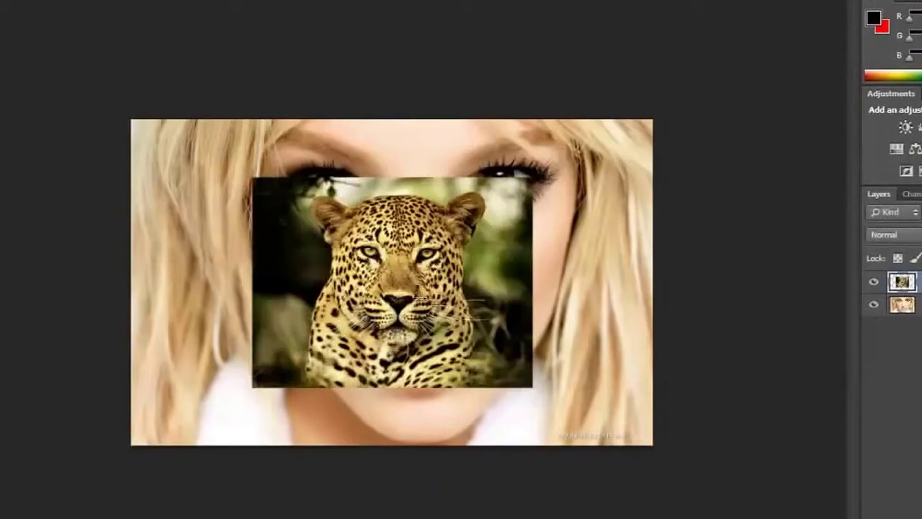
left_click_drag(919, 216, 903, 238)
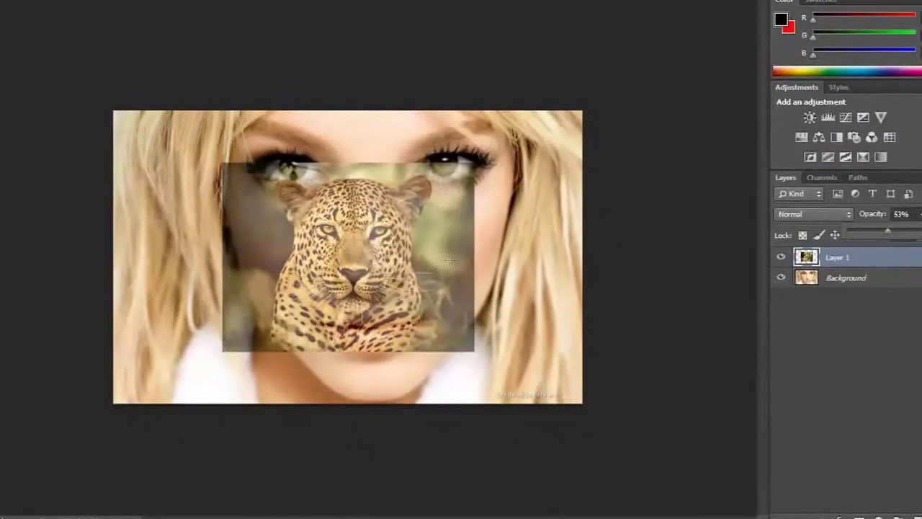
key("ctrl+t")
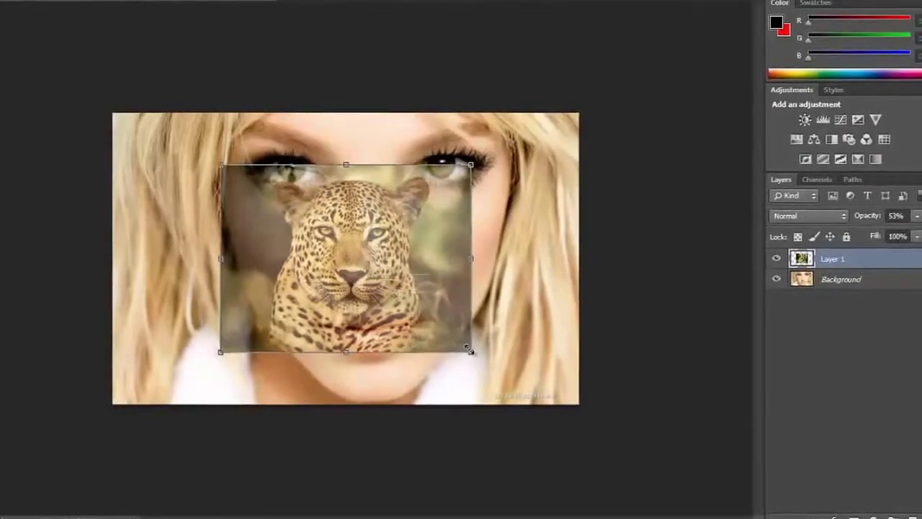
left_click_drag(469, 349, 567, 447)
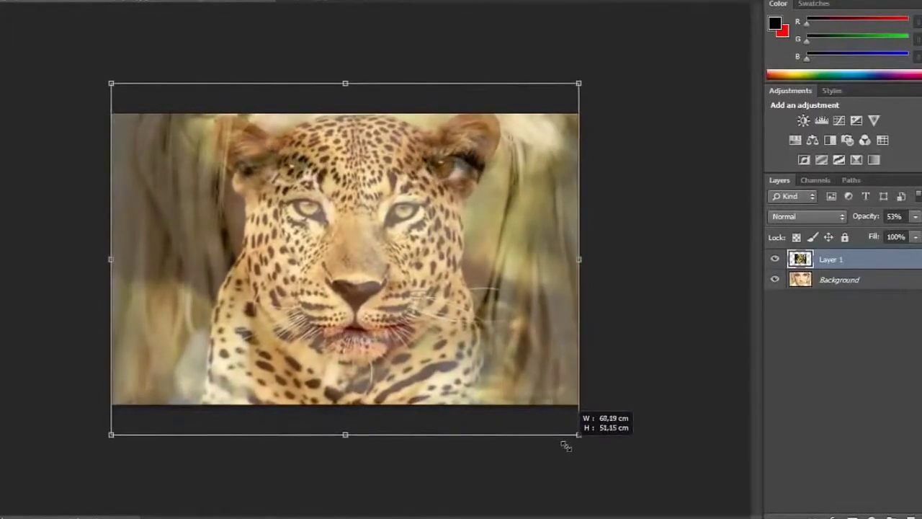
left_click_drag(567, 446, 675, 516)
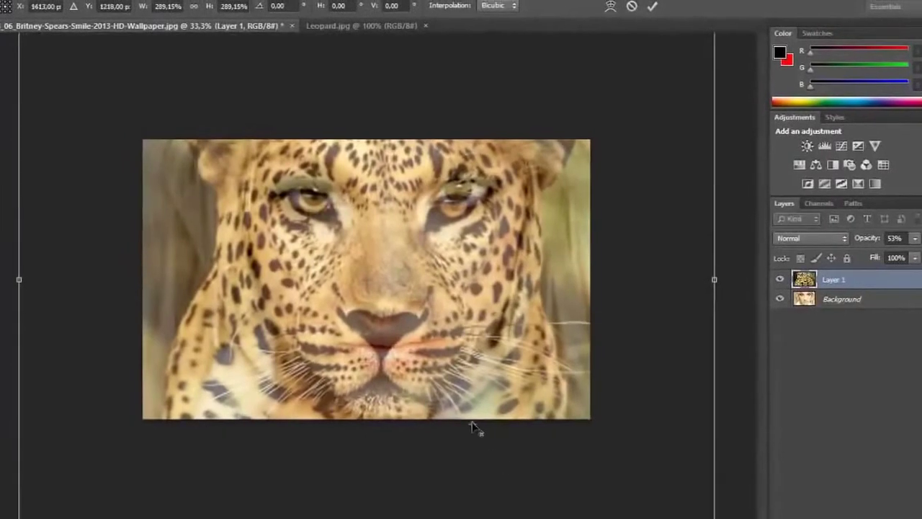
mouse_move(472, 426)
left_mouse_down()
mouse_move(418, 344)
mouse_move(429, 320)
left_mouse_up()
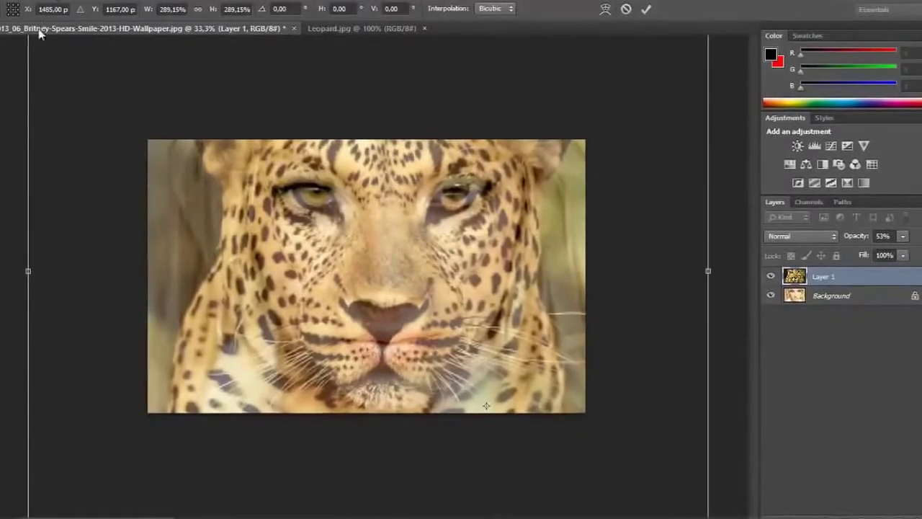
- Commit the 289% leopard scaling and zoom out to see the whole image
key("v")
key("Return")
key("z")
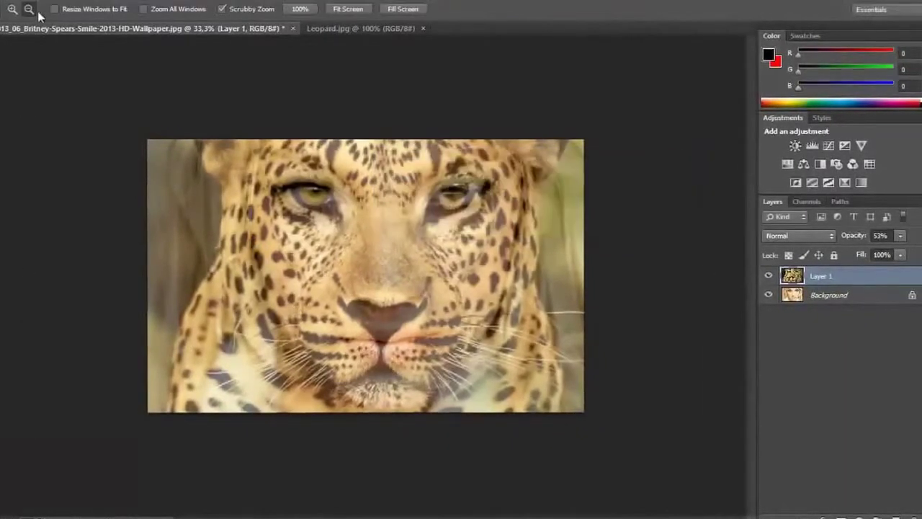
left_click(425, 250, "alt")
- Rescale the leopard to about 98.93% width and 86.24% height, aligning its eyes and nose with hers
key("ctrl+t")
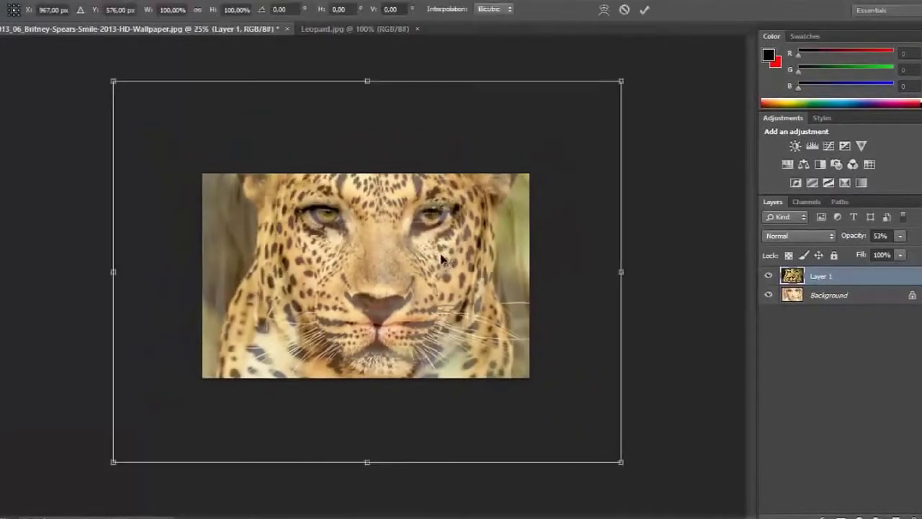
left_click_drag(367, 463, 365, 437)
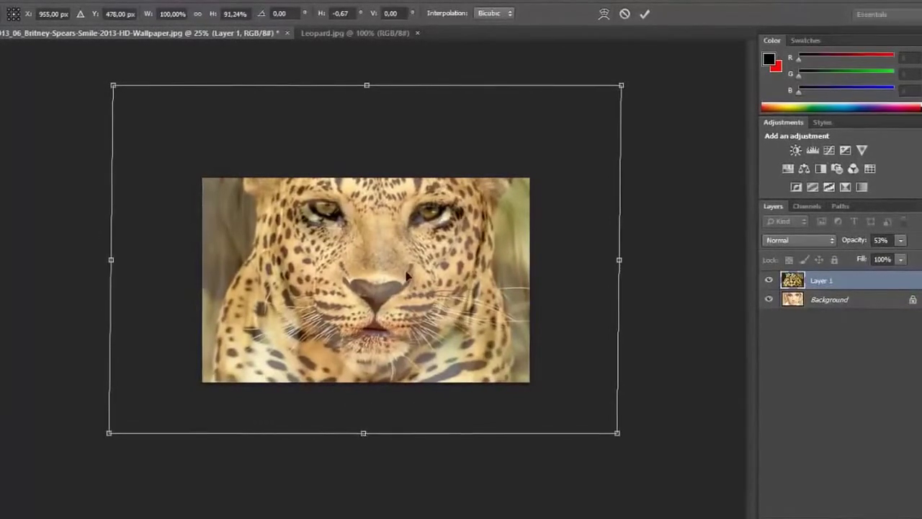
left_click_drag(353, 302, 401, 287)
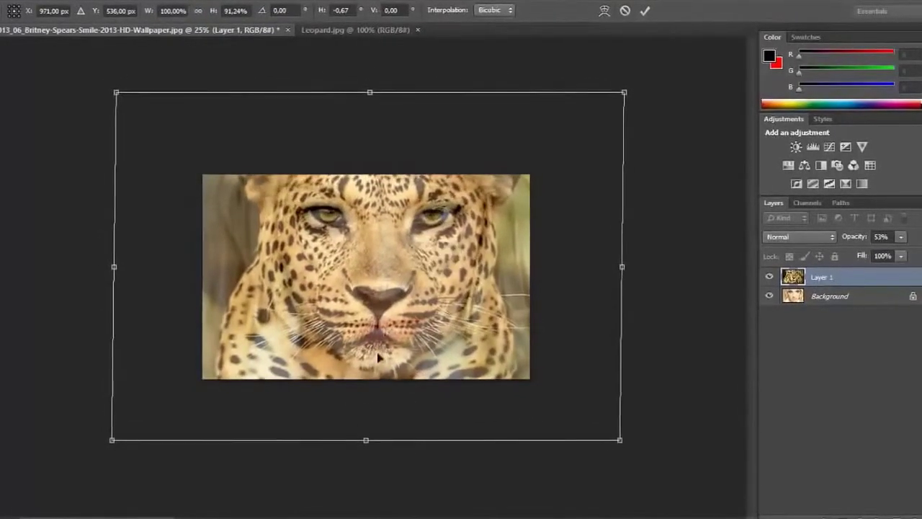
left_click_drag(365, 441, 366, 429)
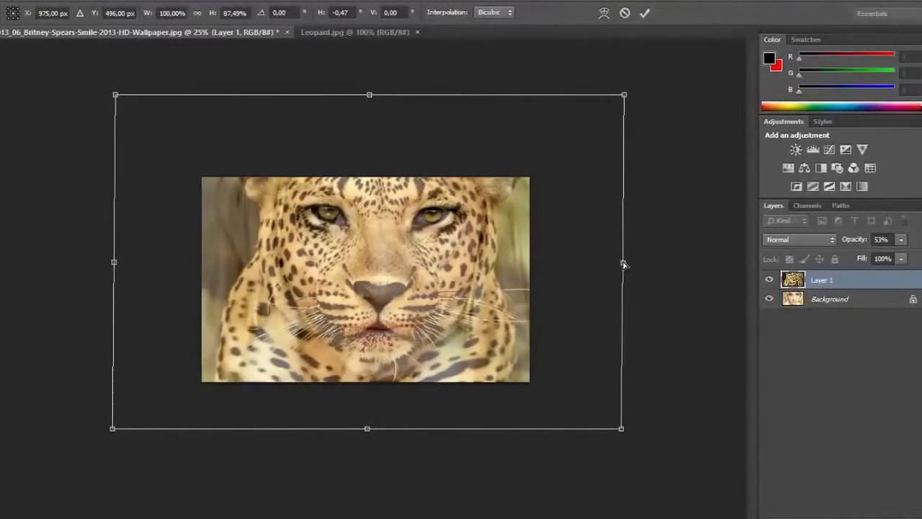
left_click_drag(623, 264, 620, 264)
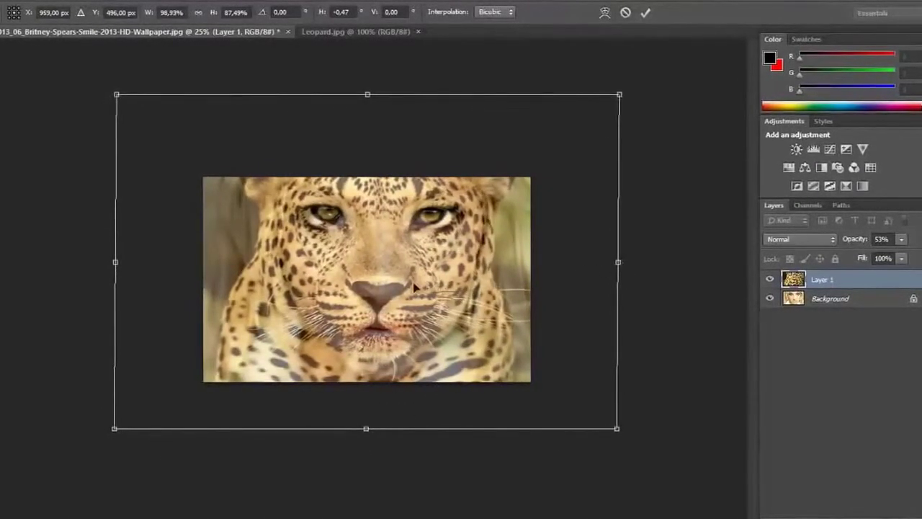
left_click_drag(418, 278, 415, 284)
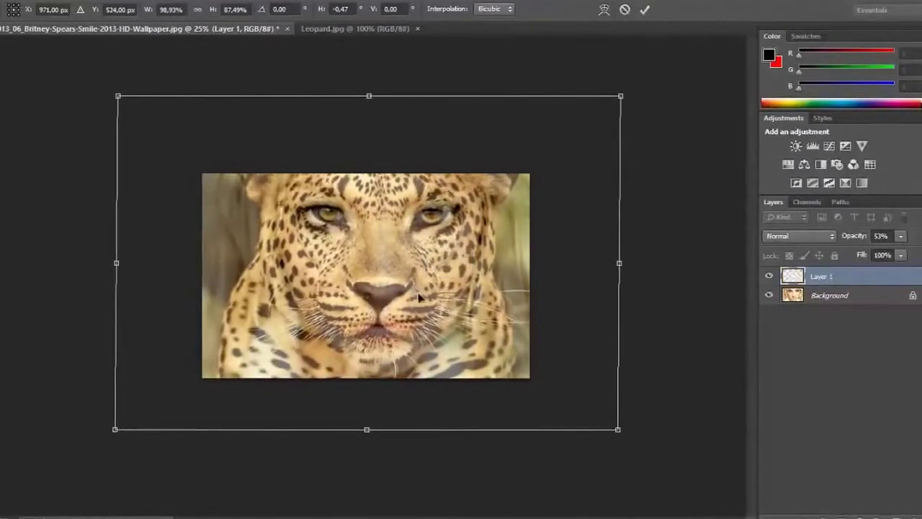
left_click_drag(367, 432, 369, 428)
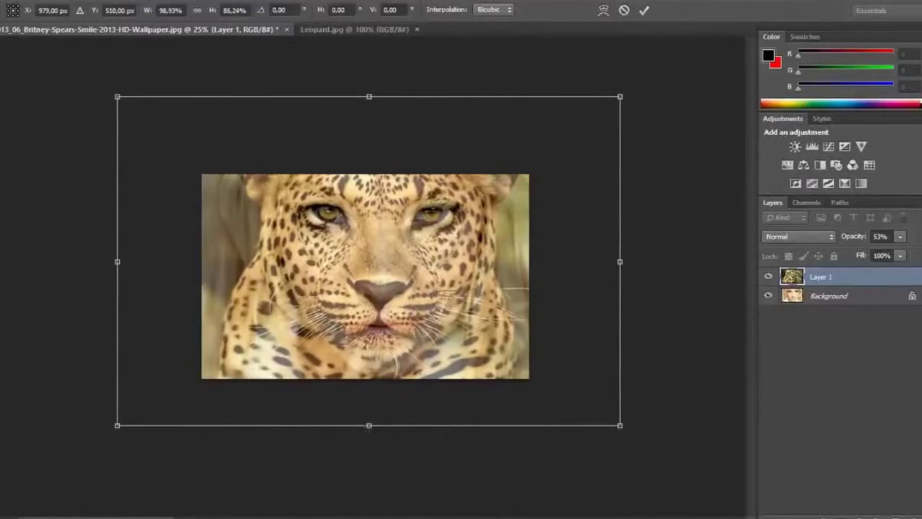
key("Return")
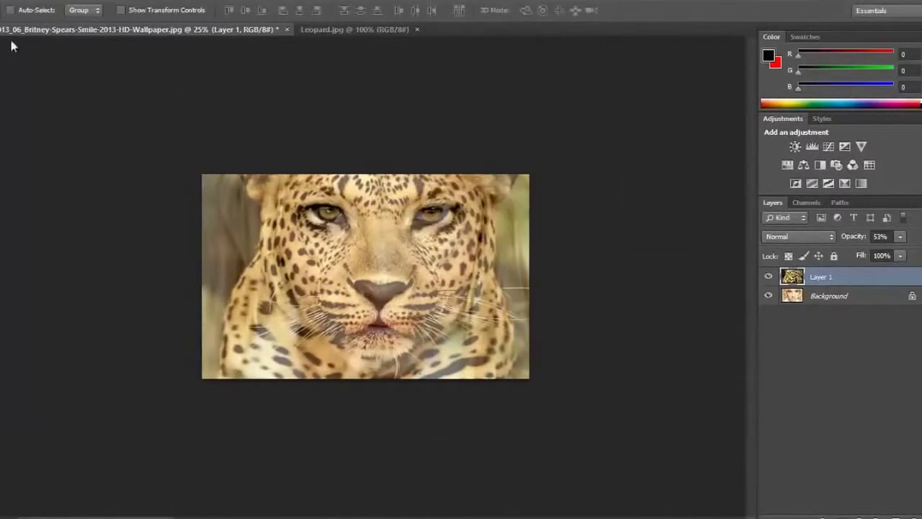
- Zoom in, add a layer mask to Layer 1, set a 170 px brush, and reveal her right eye
key("z")
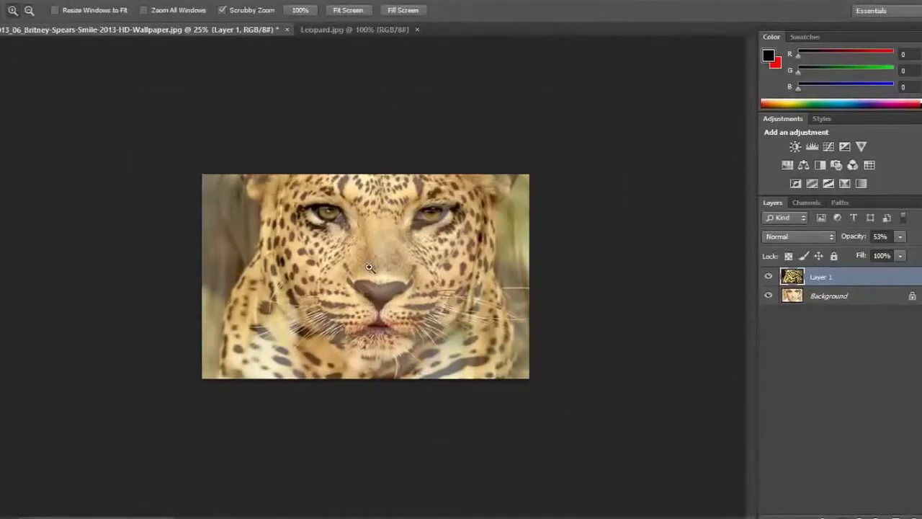
left_click(369, 267)
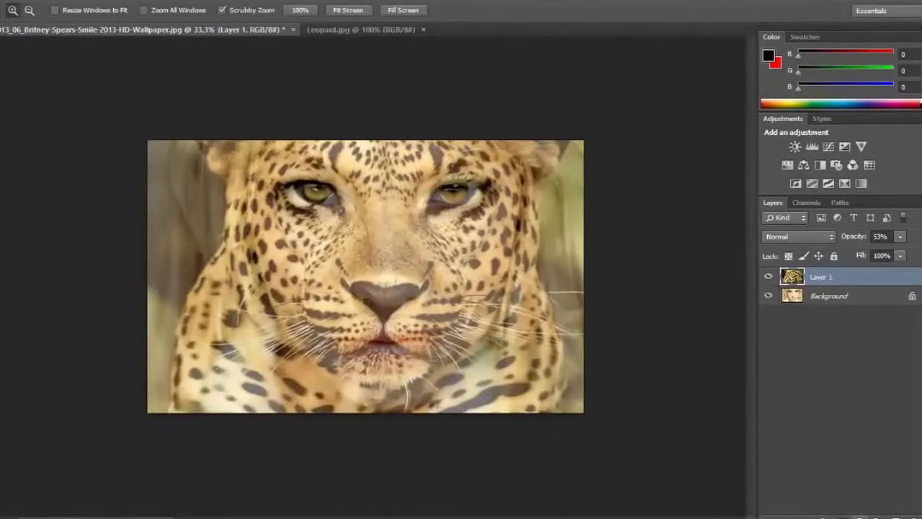
left_click(860, 516)
left_click(840, 517)
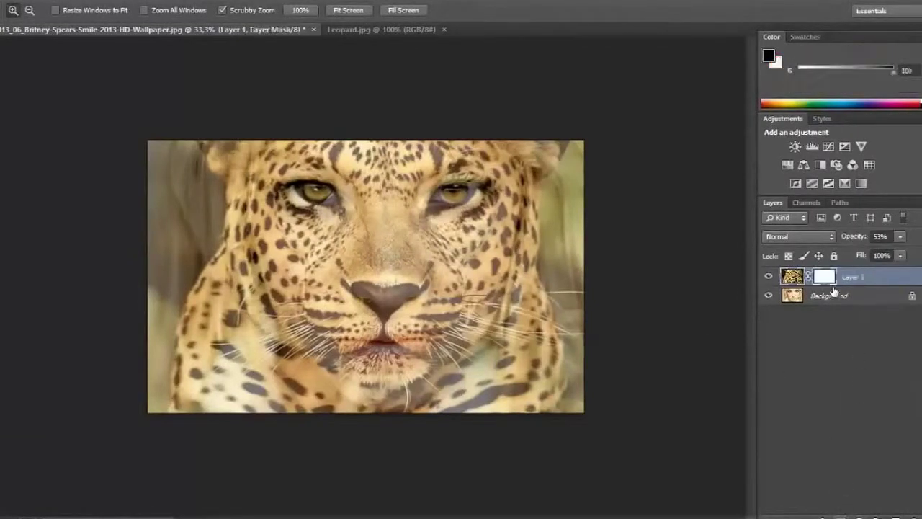
key("b")
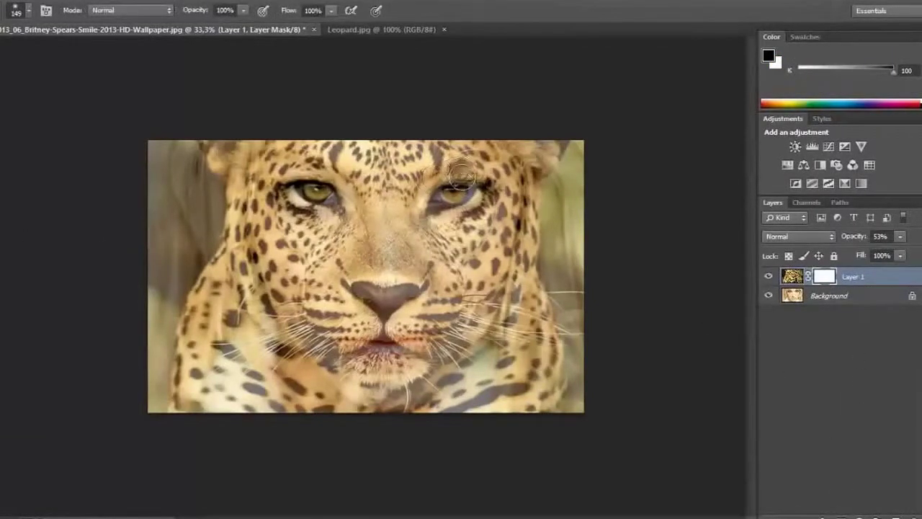
left_click_drag(461, 174, 528, 208)
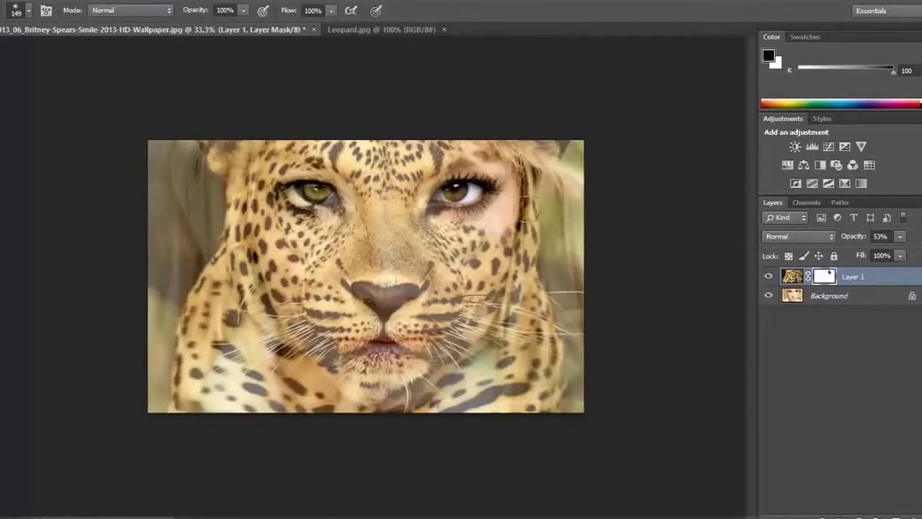
right_click(528, 209)
left_click_drag(649, 238, 653, 238)
key("Return")
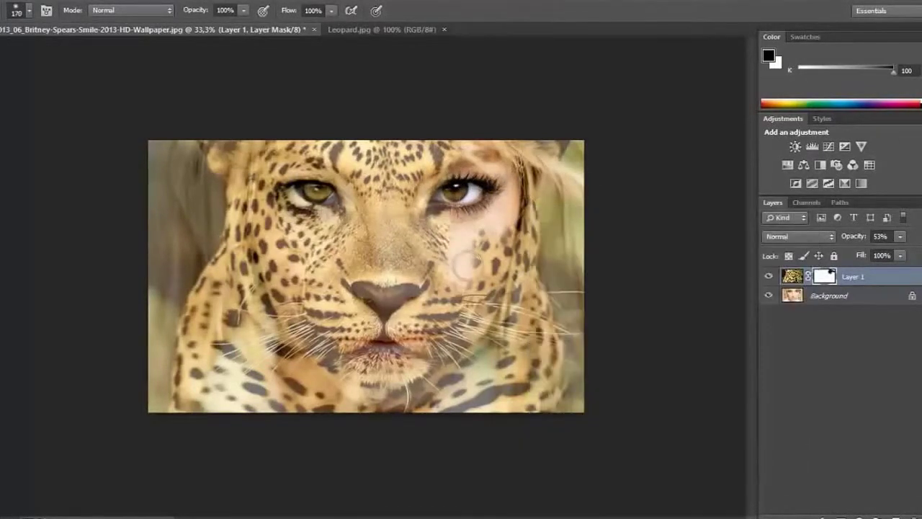
- Paint the mask over her cheek, forehead, ear area, neck, chin, left hair and shoulder
mouse_move(467, 266)
left_mouse_down()
mouse_move(470, 243)
mouse_move(477, 256)
mouse_move(530, 211)
mouse_move(442, 251)
mouse_move(427, 170)
mouse_move(434, 162)
left_mouse_up()
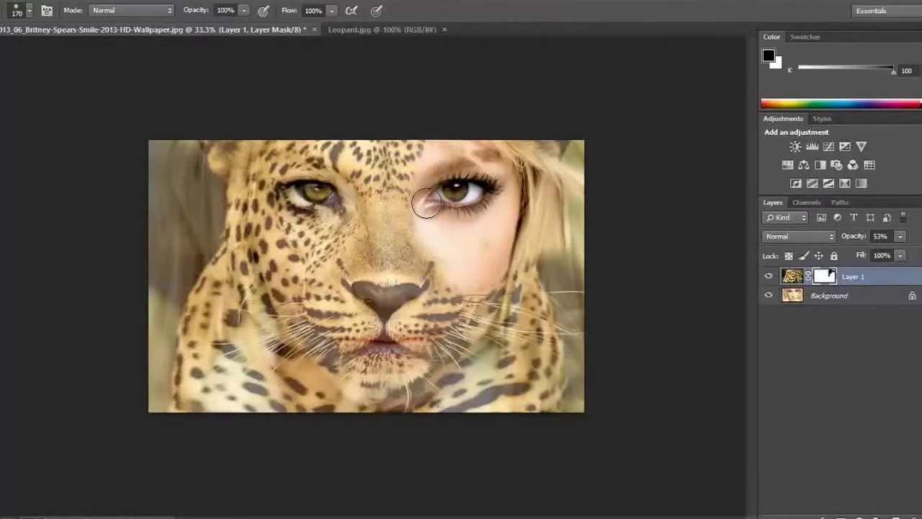
left_click_drag(426, 204, 424, 145)
mouse_move(528, 148)
left_mouse_down()
mouse_move(573, 154)
mouse_move(558, 201)
left_mouse_up()
mouse_move(529, 247)
left_mouse_down()
mouse_move(564, 262)
mouse_move(524, 309)
mouse_move(560, 288)
mouse_move(482, 371)
mouse_move(568, 375)
mouse_move(576, 339)
mouse_move(454, 404)
mouse_move(495, 357)
mouse_move(443, 404)
mouse_move(510, 367)
left_mouse_up()
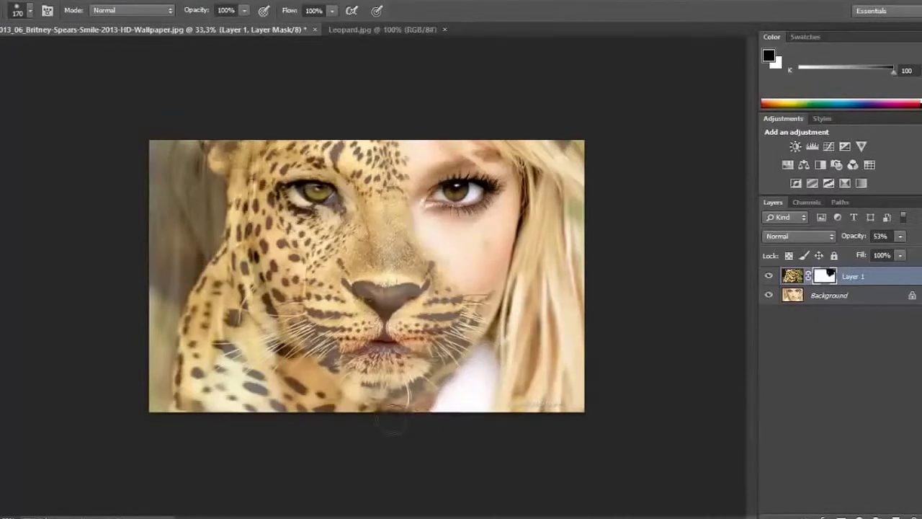
mouse_move(332, 398)
left_mouse_down()
mouse_move(288, 364)
mouse_move(232, 223)
mouse_move(294, 402)
left_mouse_up()
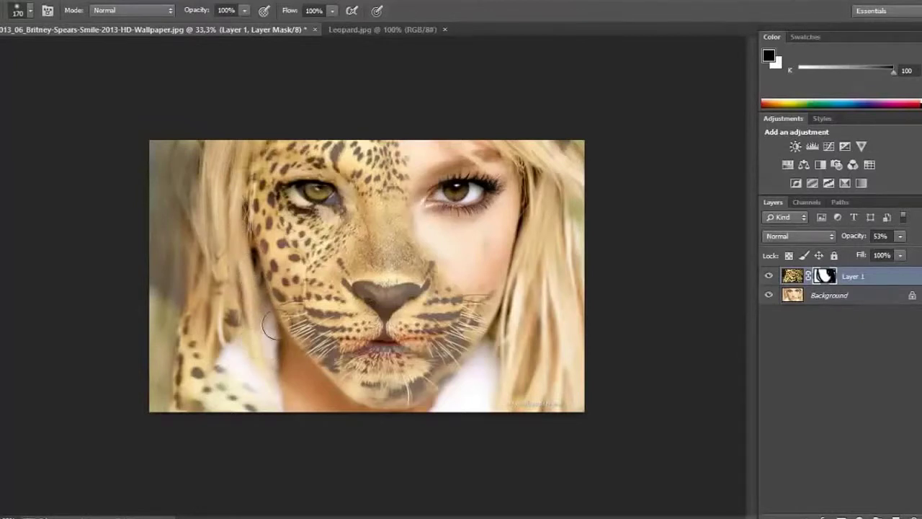
left_click_drag(220, 308, 165, 202)
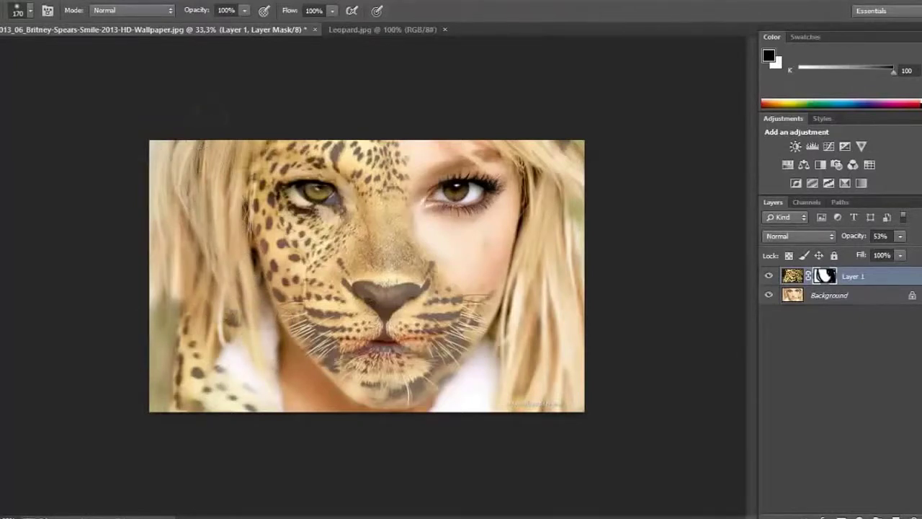
left_click_drag(155, 346, 265, 400)
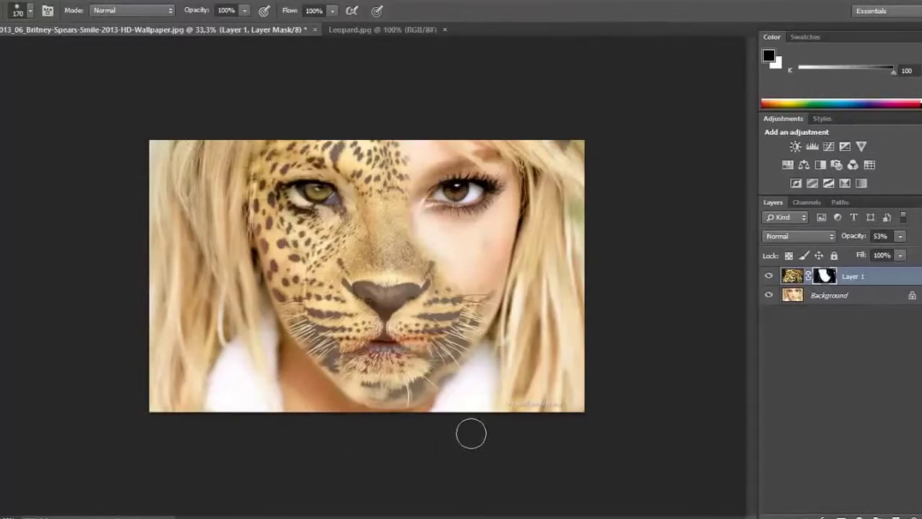
- Raise Layer 1's opacity to 80%, then settle it at 71%
left_click(902, 238)
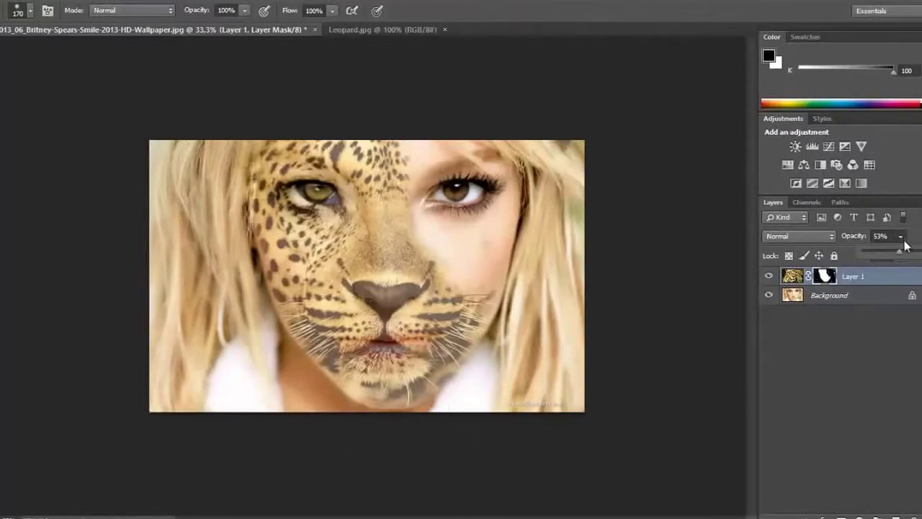
left_click_drag(918, 256, 918, 256)
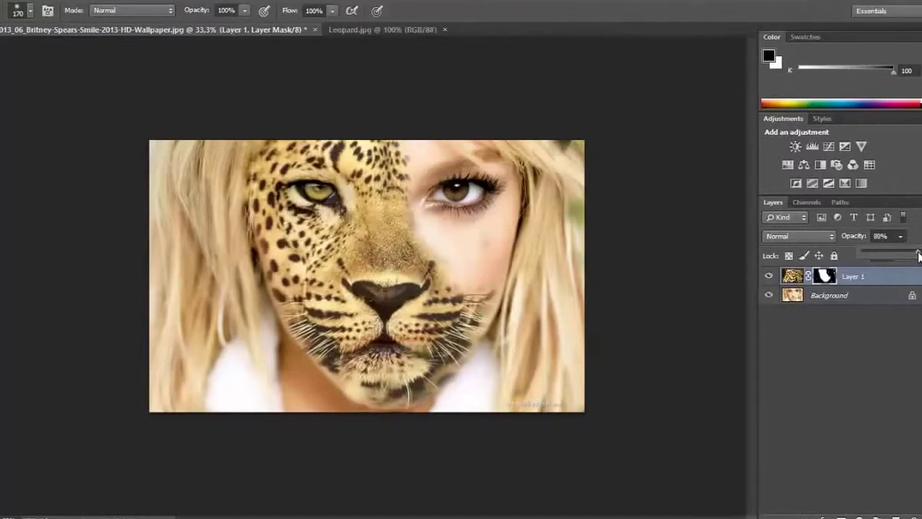
left_click(526, 194)
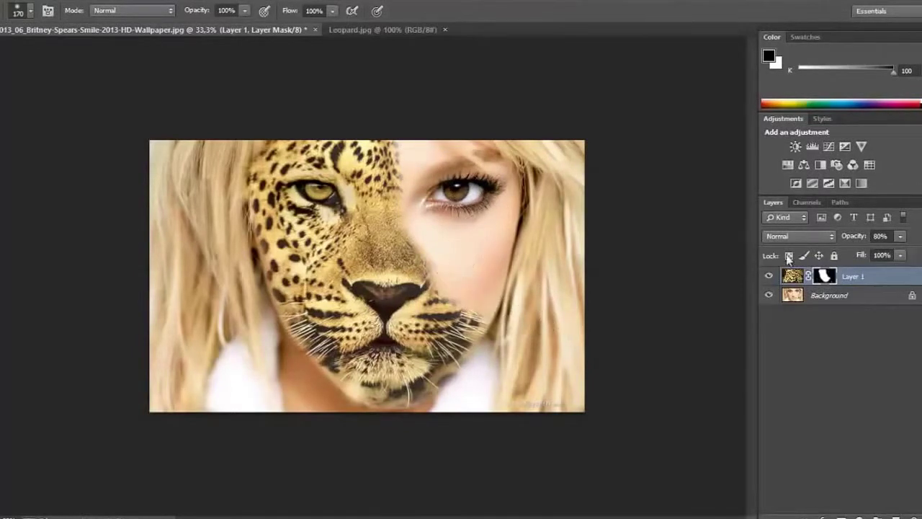
left_click(900, 236)
left_click_drag(897, 256, 913, 253)
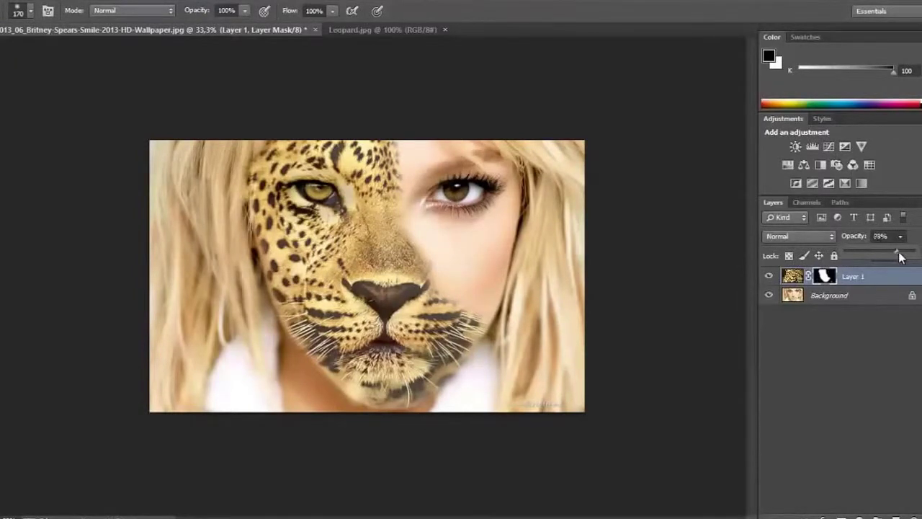
- Preview Darken, Lighten, Hard Light and Subtract blend modes on Layer 1, then choose Normal
left_click(812, 235)
left_click(786, 284)
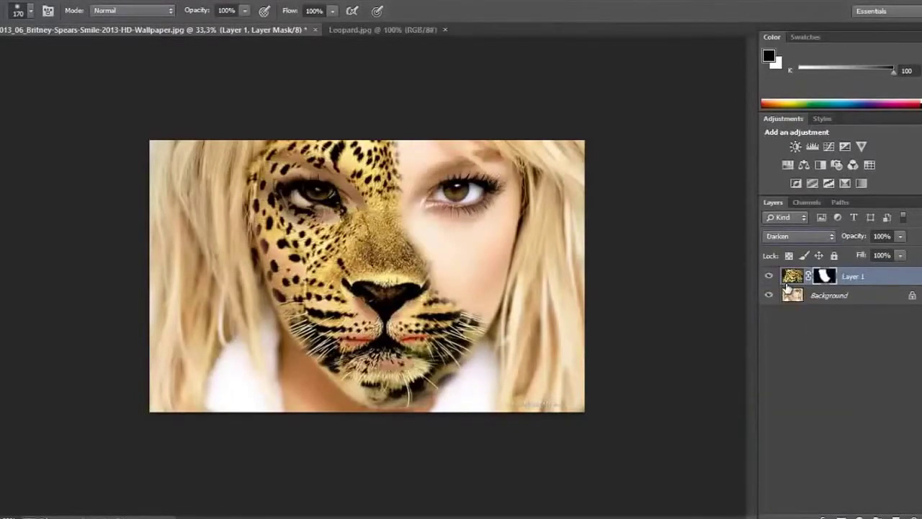
key("Down")
key("Down")
key("Down")
key("Down")
key("Down")
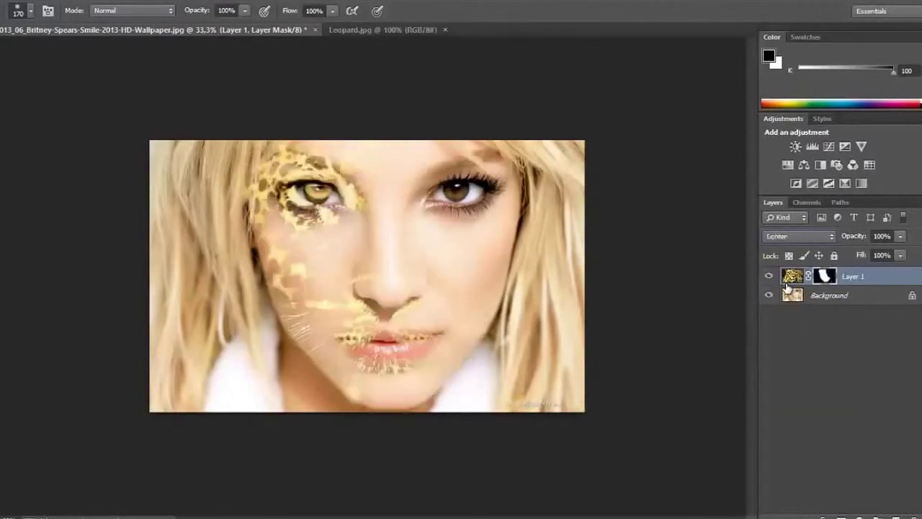
key("Down")
key("Down")
key("Down")
key("Down")
key("Down")
key("Down")
key("Down")
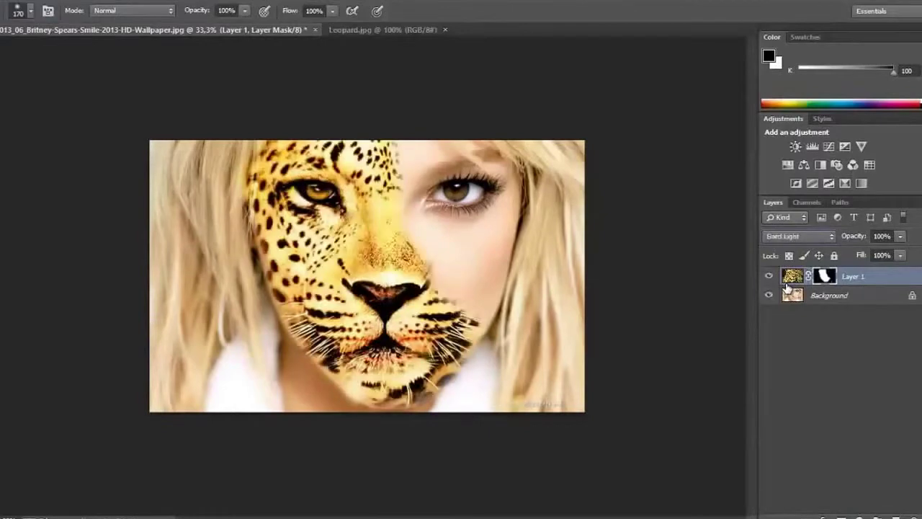
key("Down")
key("Down")
key("Down")
key("Down")
key("Down")
key("Down")
key("Down")
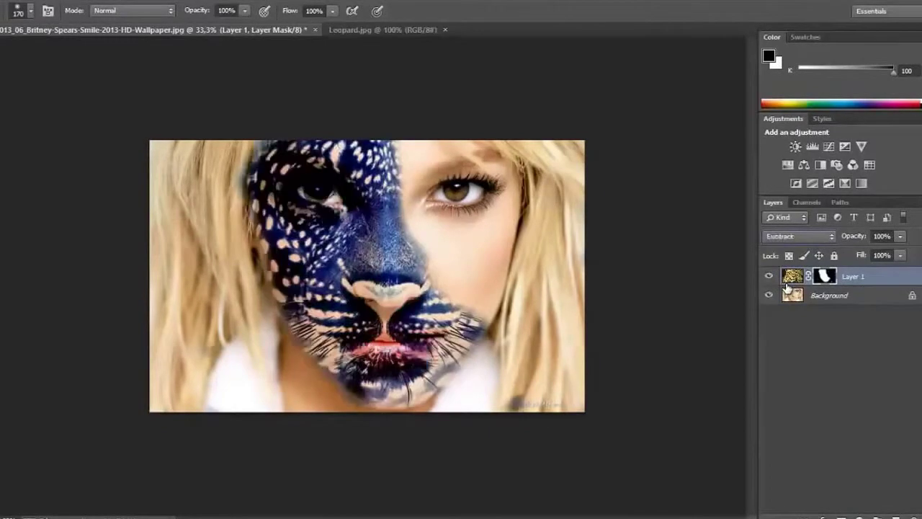
key("Down")
key("Down")
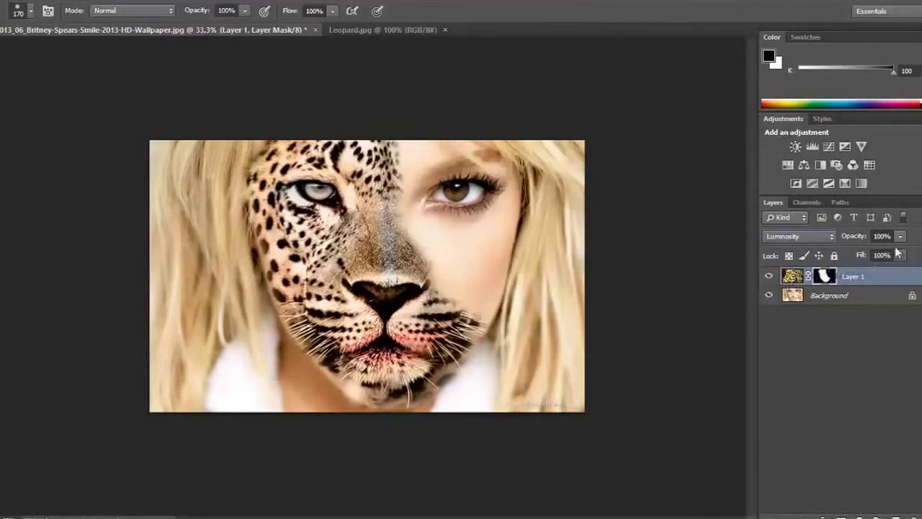
left_click(802, 238)
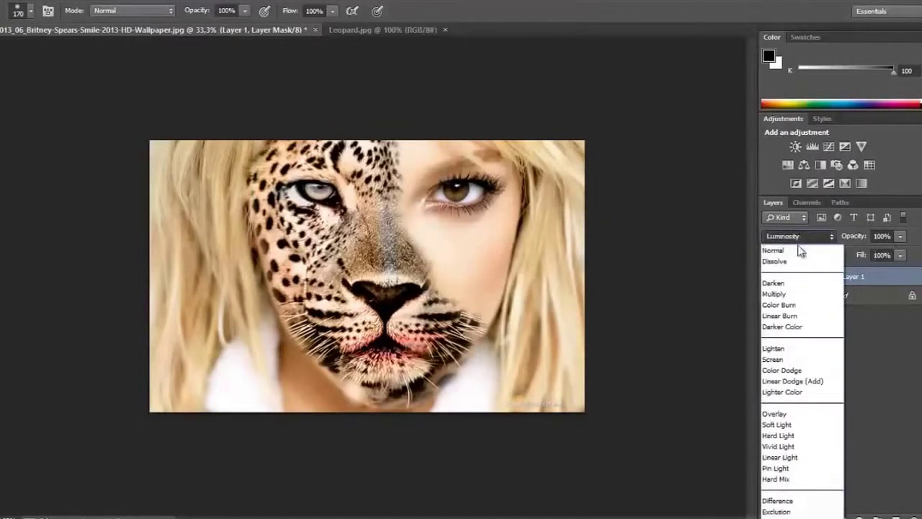
left_click(797, 250)
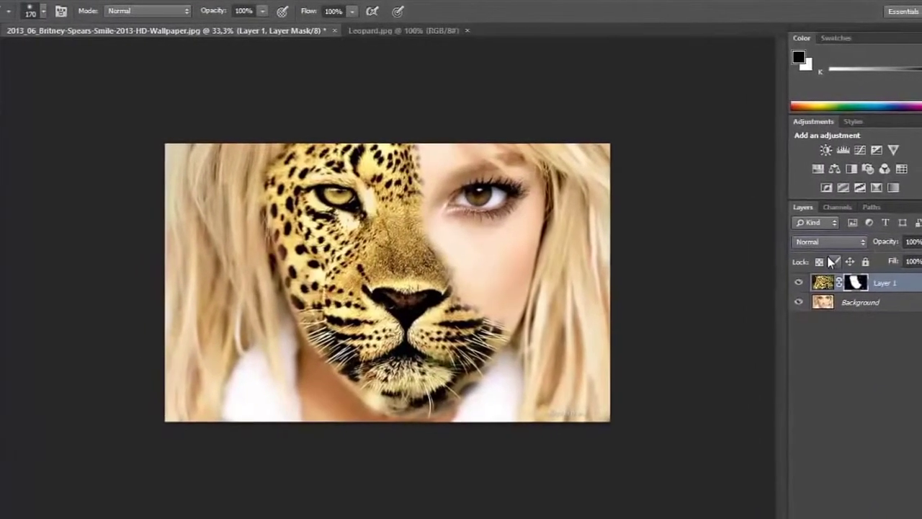
- Open Curves on Layer 1's mask and preview Color Negative and the neighbouring presets
key("ctrl+m")
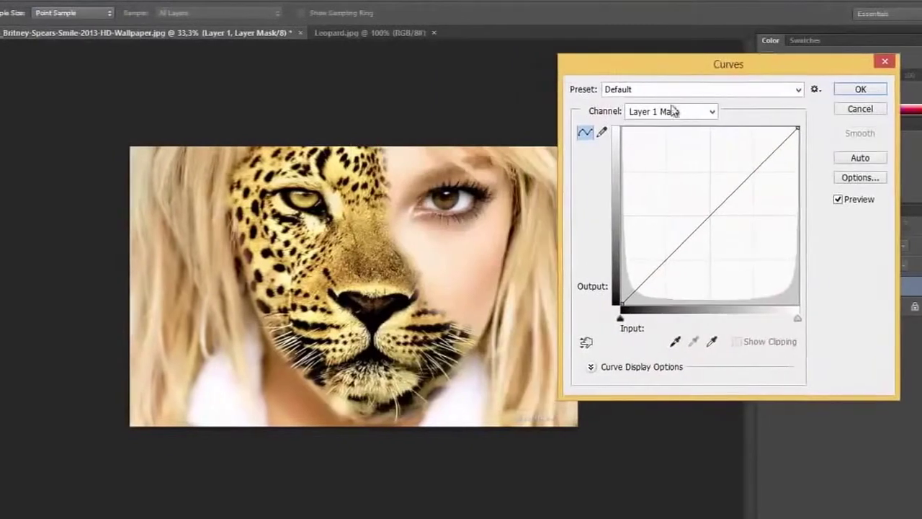
left_click(508, 127)
left_click(537, 106)
left_click(661, 132)
key("Down")
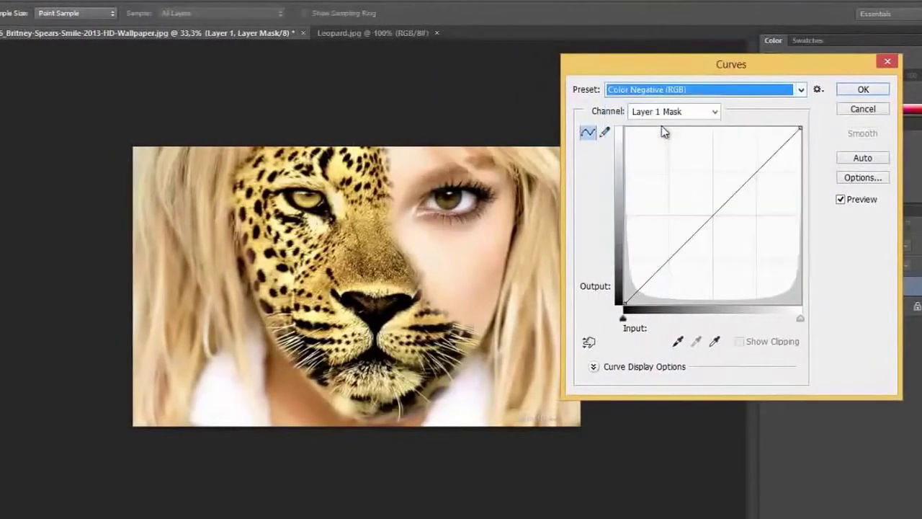
key("Down")
key("Down")
key("Down")
key("Down")
key("Down")
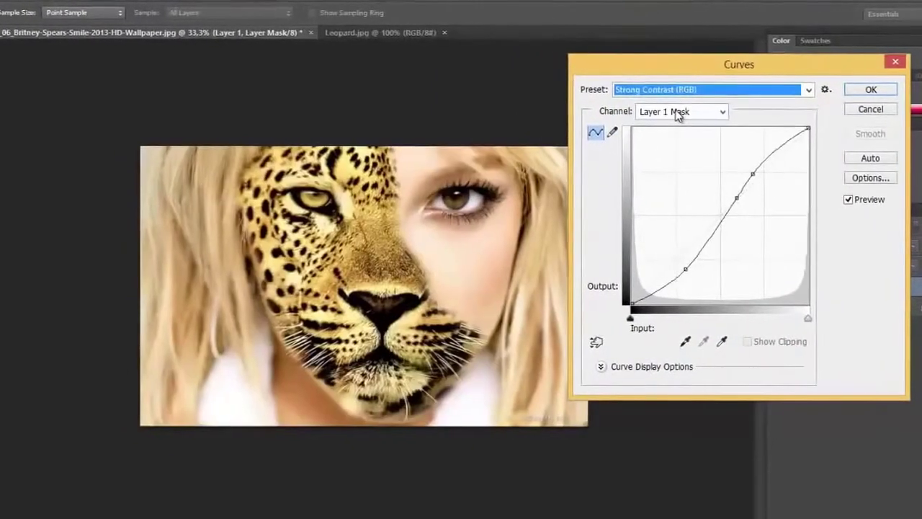
key("Down")
key("Up")
key("Up")
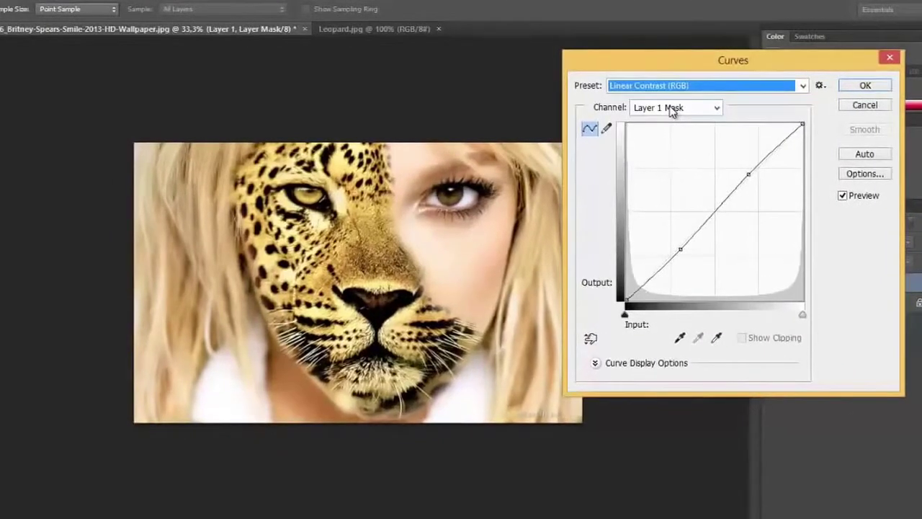
- Try the Strong Contrast, Color Negative and Negative curve presets on the mask
left_click(678, 86)
left_click(673, 234)
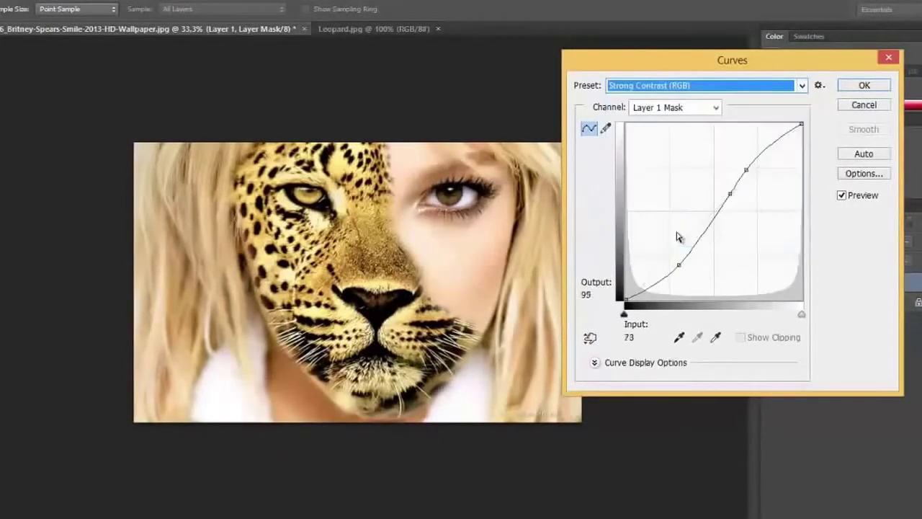
left_click_drag(680, 237, 674, 231)
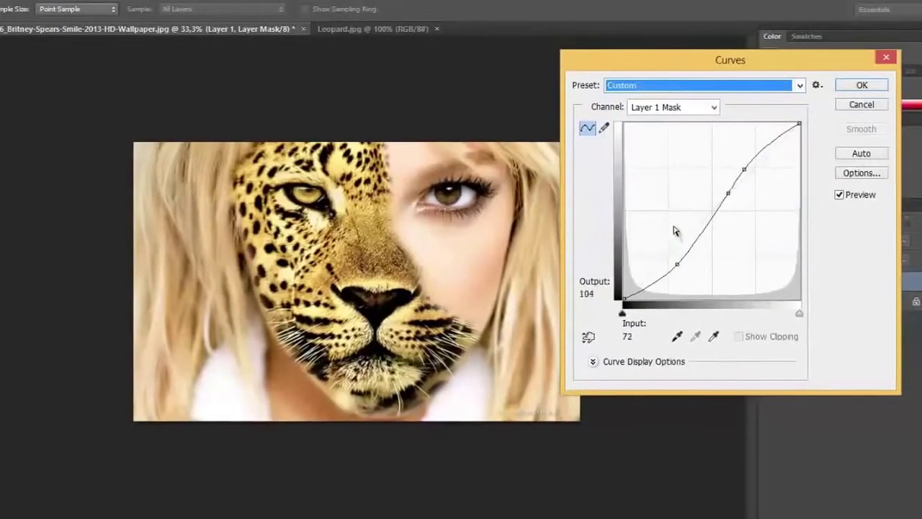
left_click(681, 87)
left_click(677, 128)
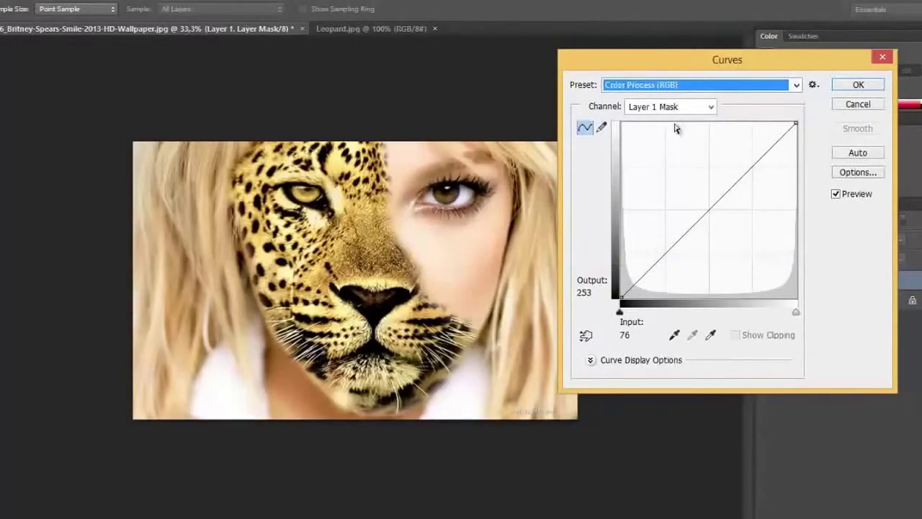
key("Down")
key("Down")
key("Down")
key("Down")
key("Down")
key("Down")
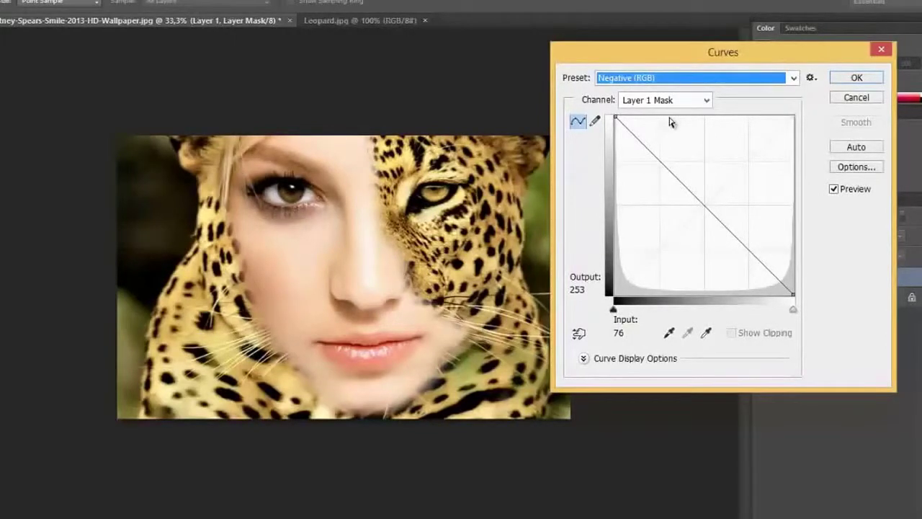
key("Down")
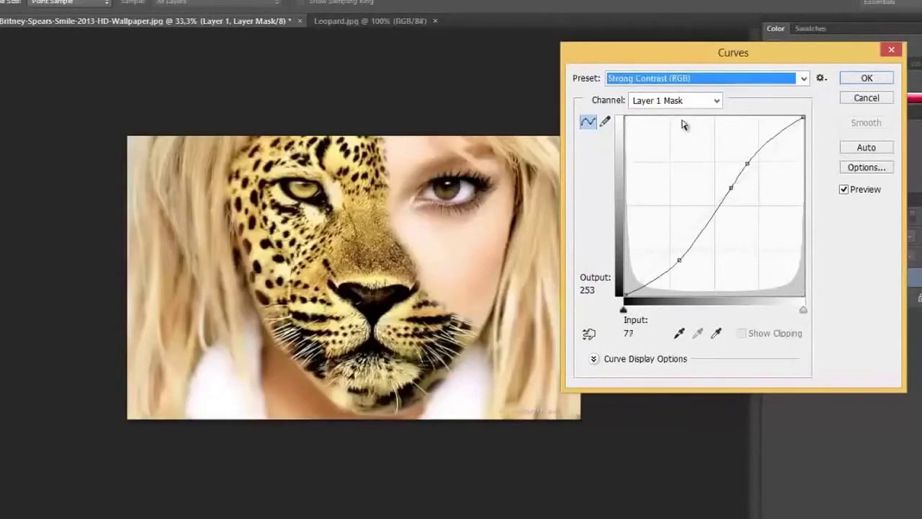
- Reset the curve to Default, expand Curve Display Options, and cancel the Curves dialog
left_click(674, 79)
left_click(664, 94)
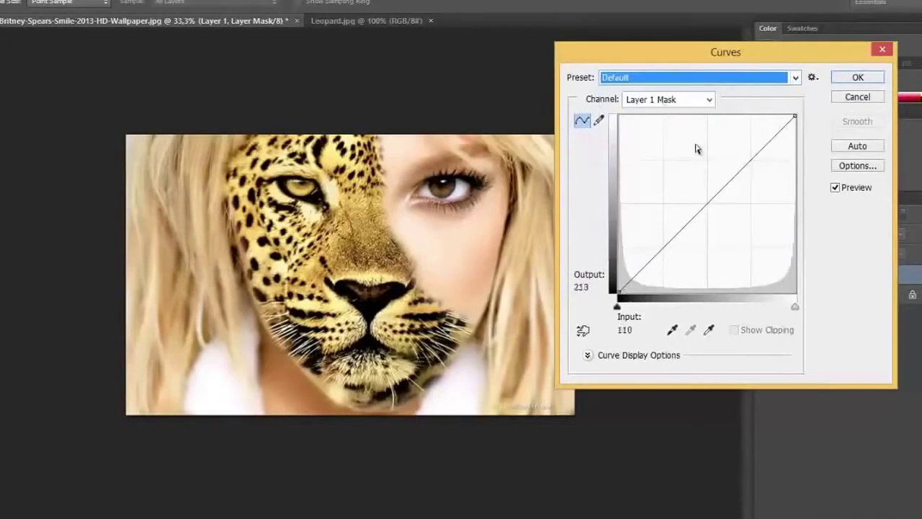
left_click(688, 113)
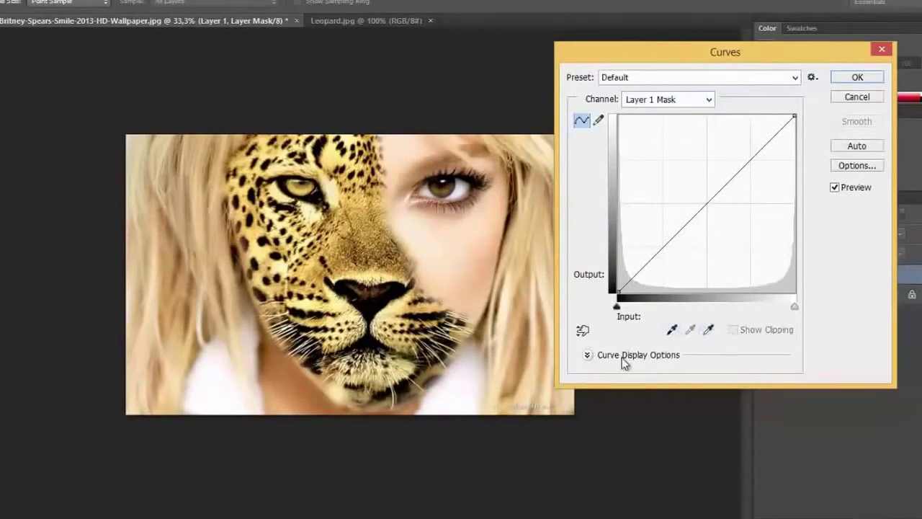
left_click(588, 356)
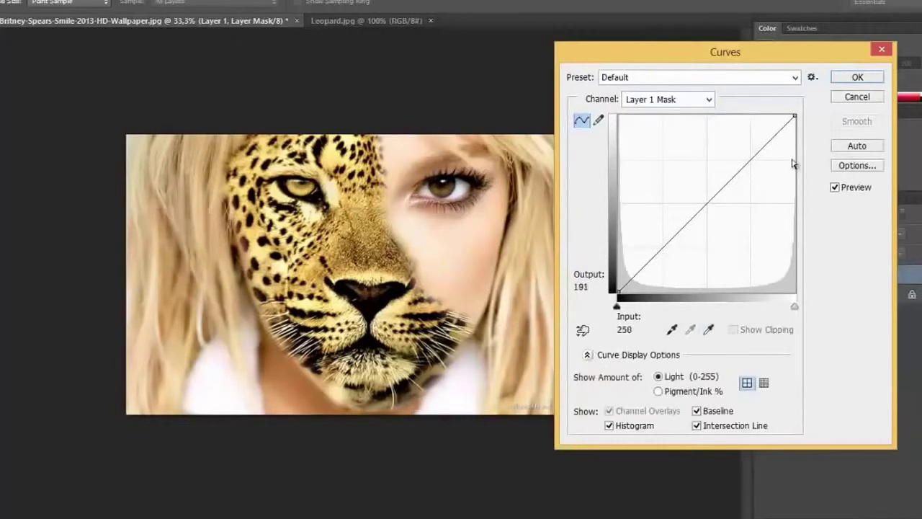
key("Escape")
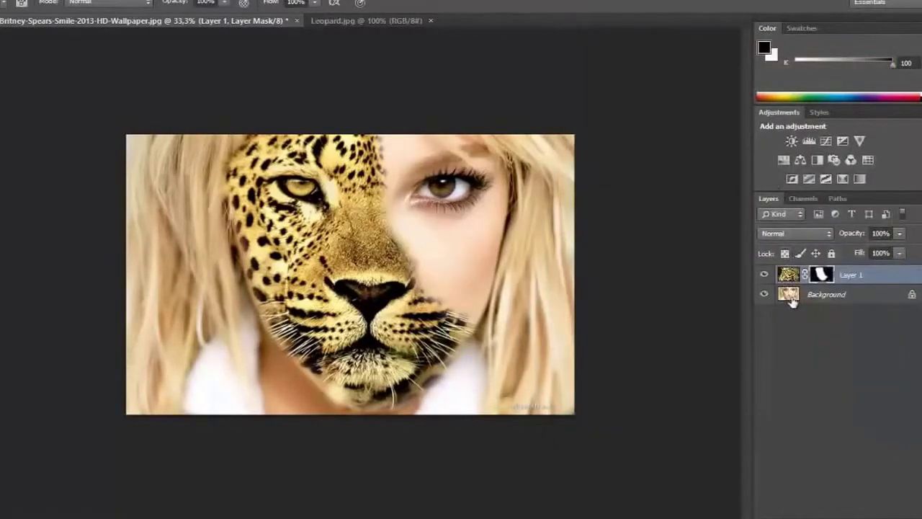
- Duplicate the Background layer, undo the copy, and paint Layer 1's mask along the hair edge
left_click(792, 301)
key("ctrl+j")
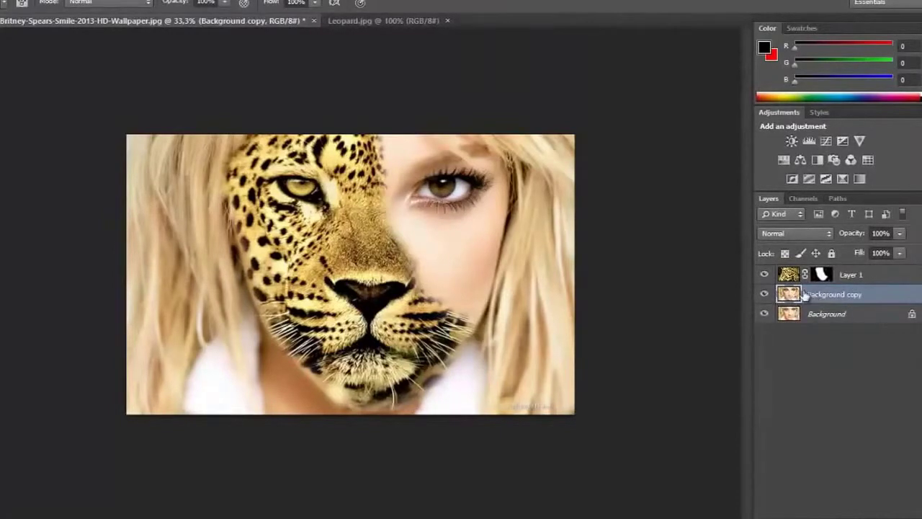
key("ctrl+z")
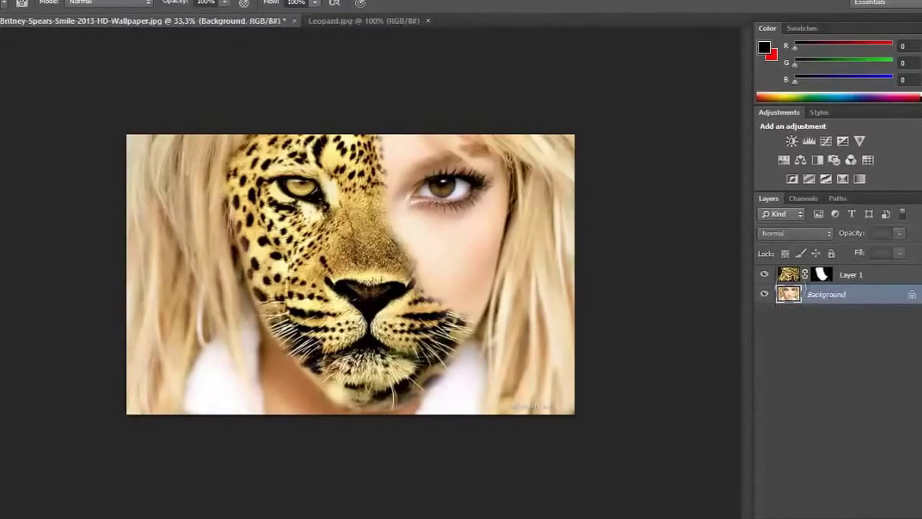
left_click(788, 274)
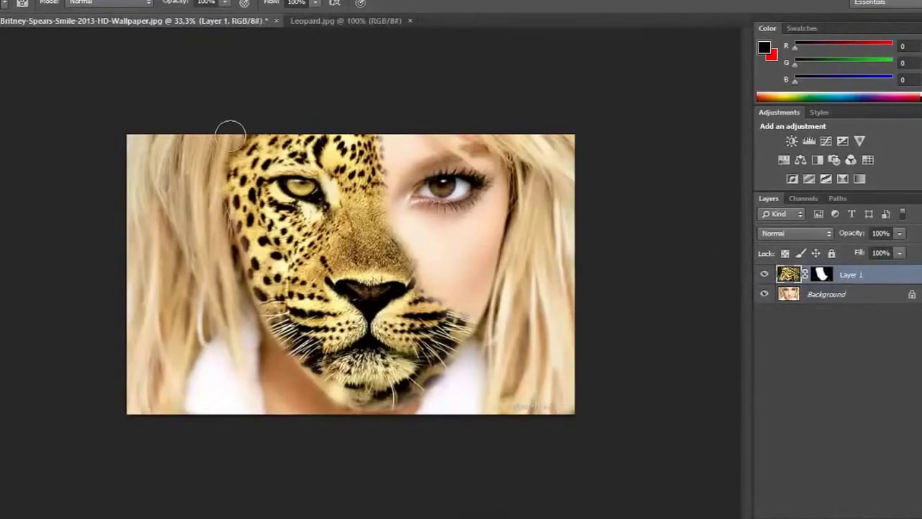
left_click_drag(212, 151, 207, 169)
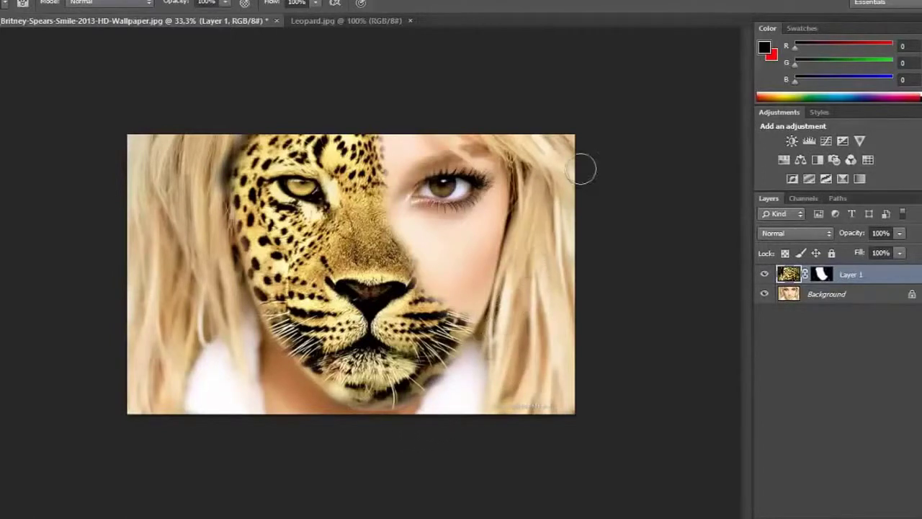
key("z")
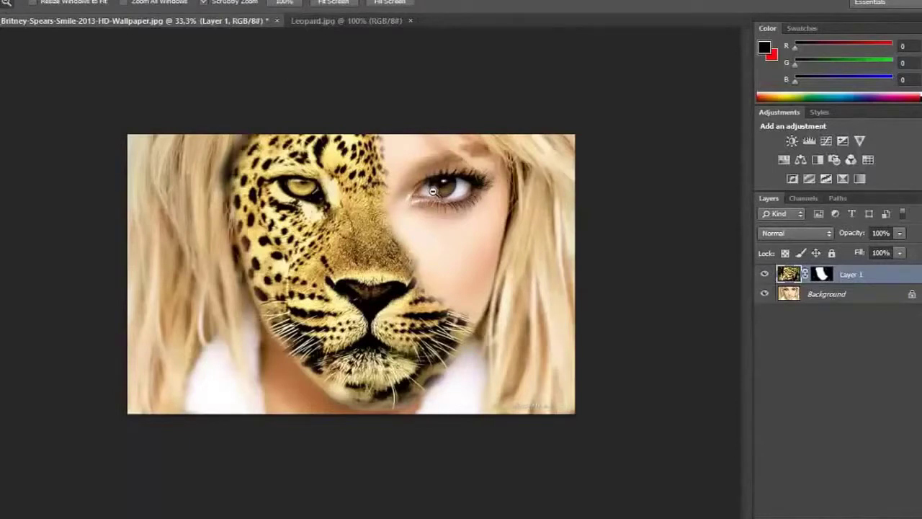
left_click(432, 191, "alt")
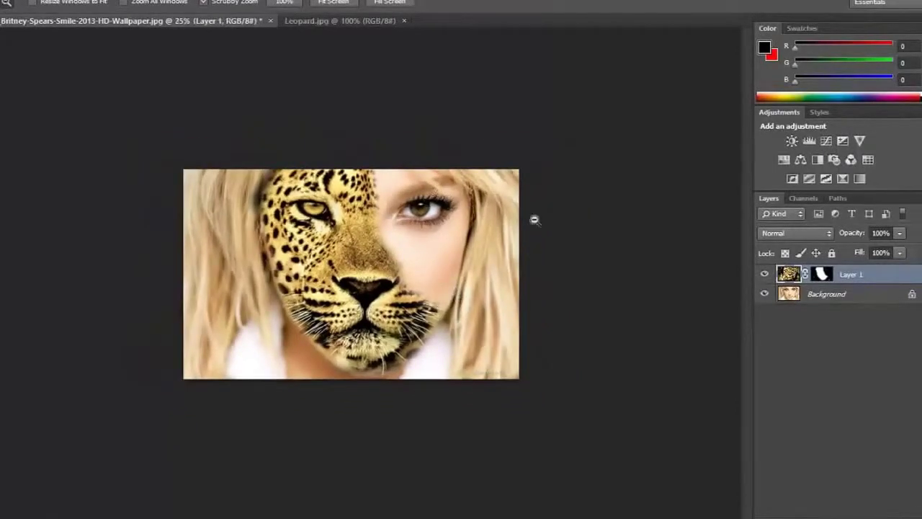
left_click(900, 233)
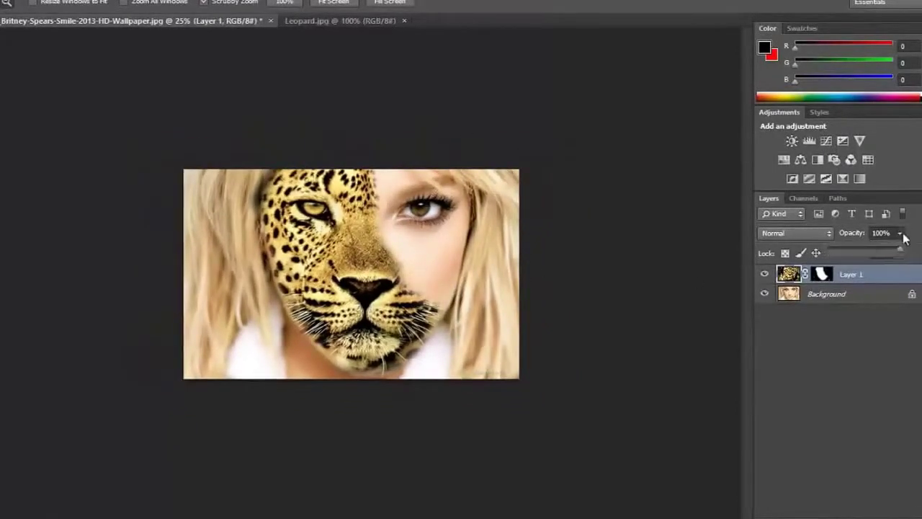
left_click(863, 251)
left_click_drag(868, 246, 892, 249)
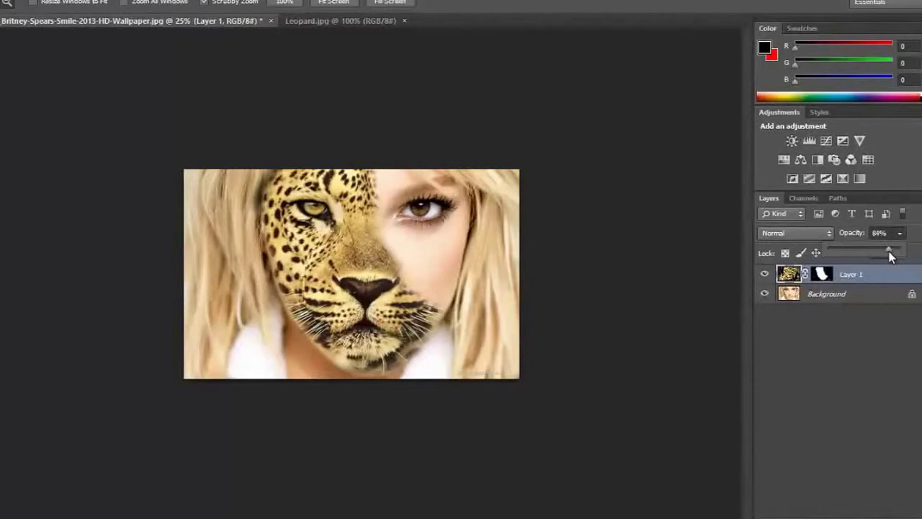
left_click_drag(890, 252, 901, 254)
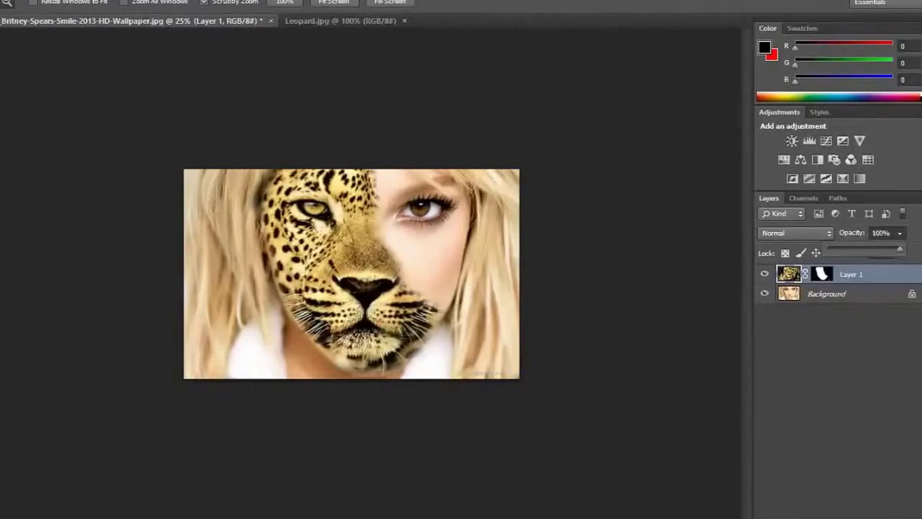
left_click(26, 0)
- Convert the image to Grayscale, flattening the layers and discarding color information
left_click(261, 7)
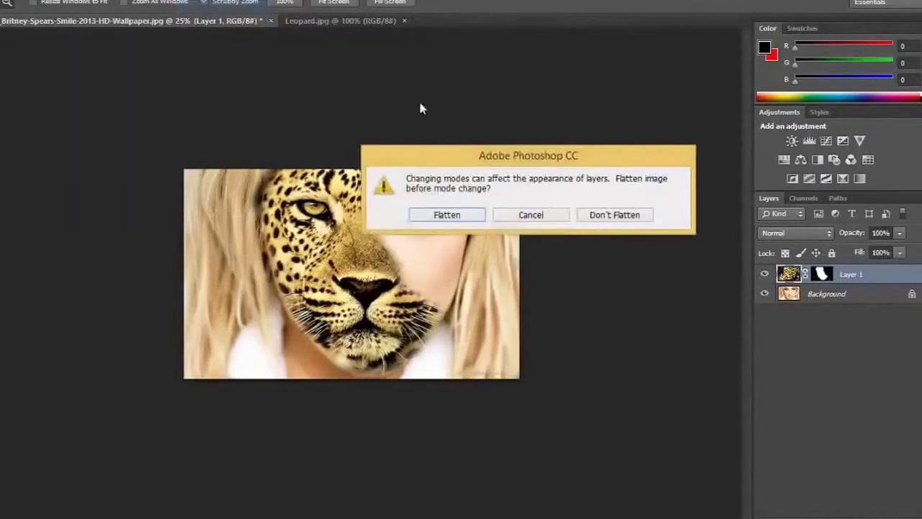
left_click(464, 218)
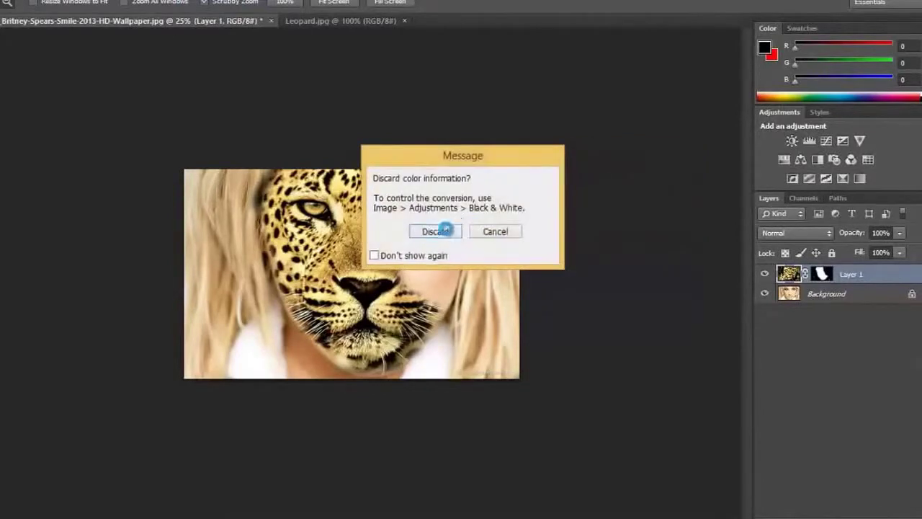
left_click(445, 231)
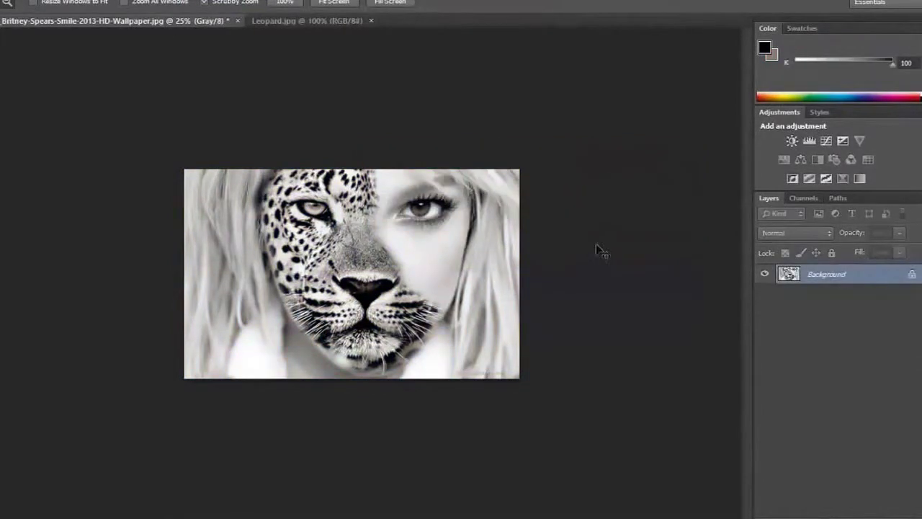